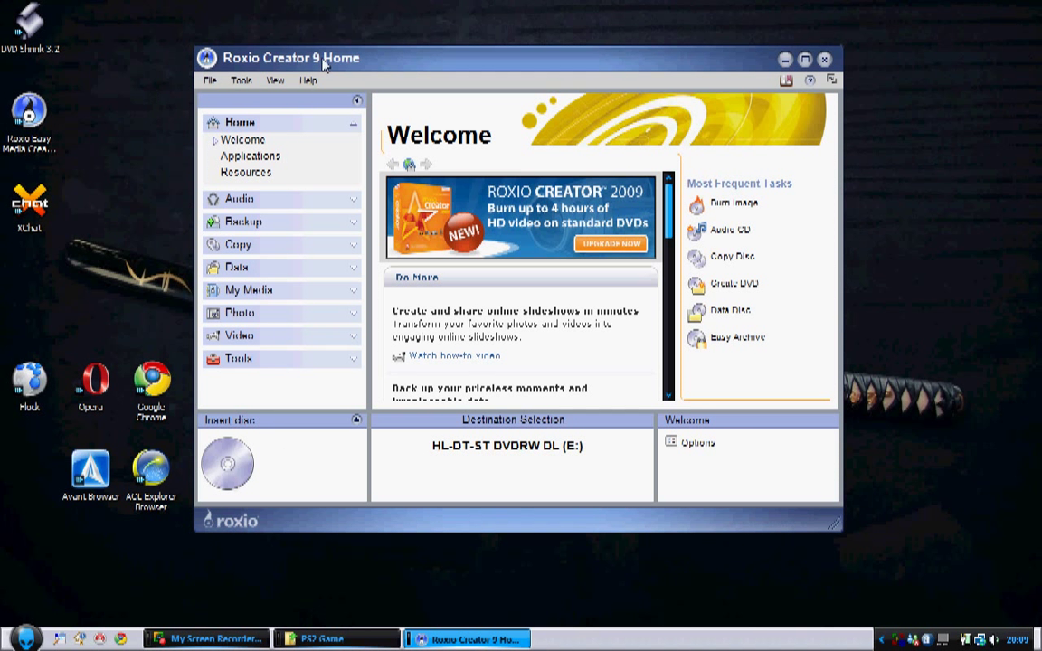
Step: Minimize the Roxio Creator 9 Home Welcome window to reveal the desktop
click(785, 59)
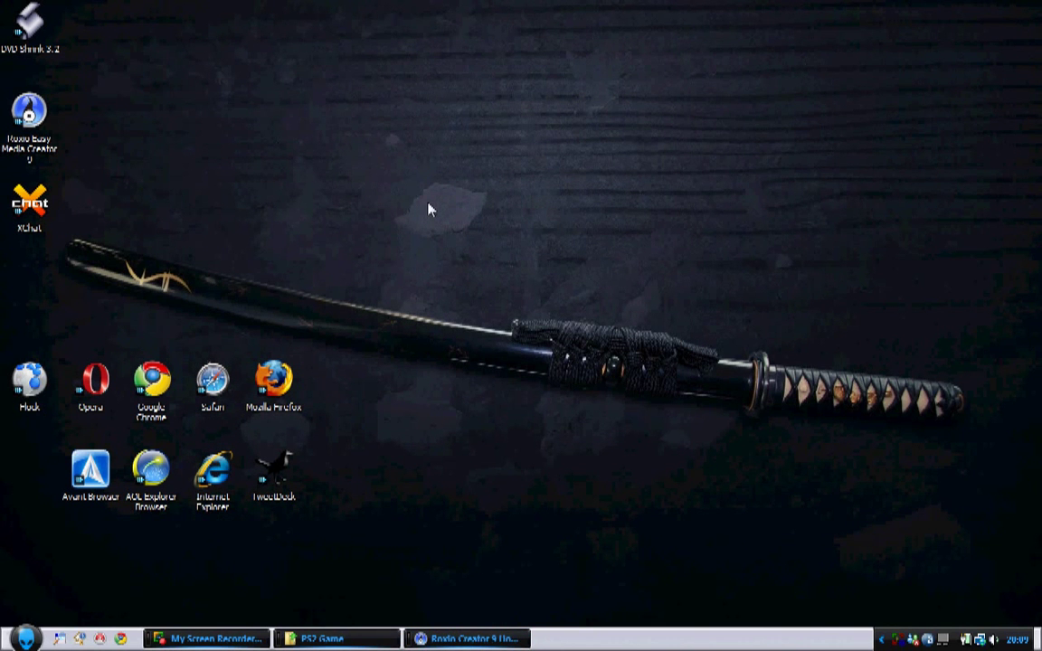
Step: Restore Roxio Creator from the taskbar, then bring the PS2 Game folder window forward
click(466, 639)
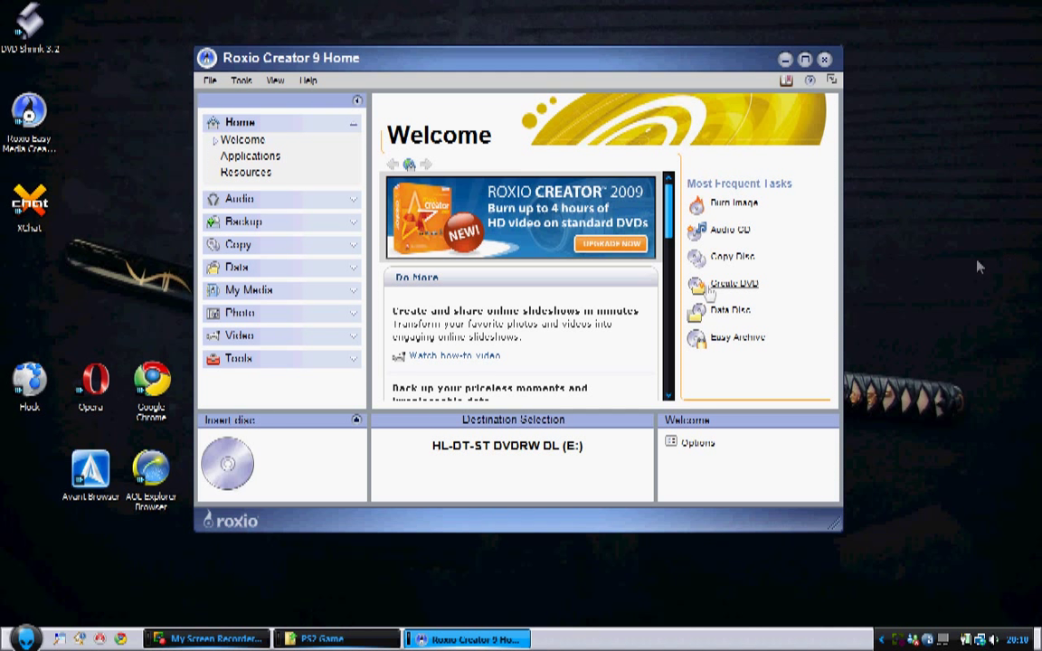
click(322, 639)
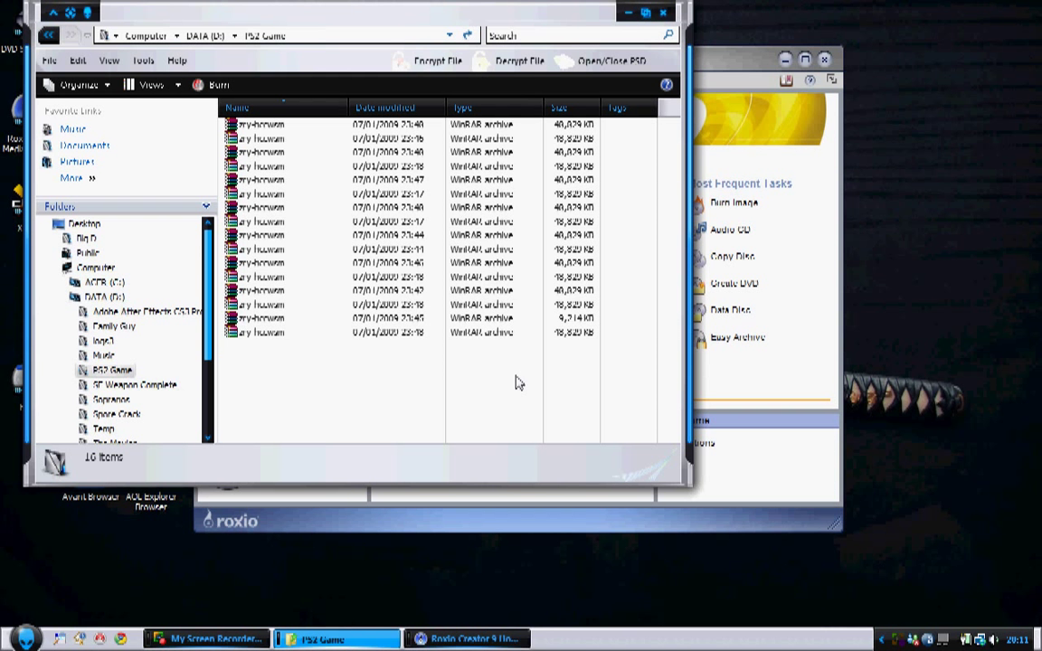
Step: Select the first 47.6 MB WinRAR archive part in the PS2 Game folder
click(281, 127)
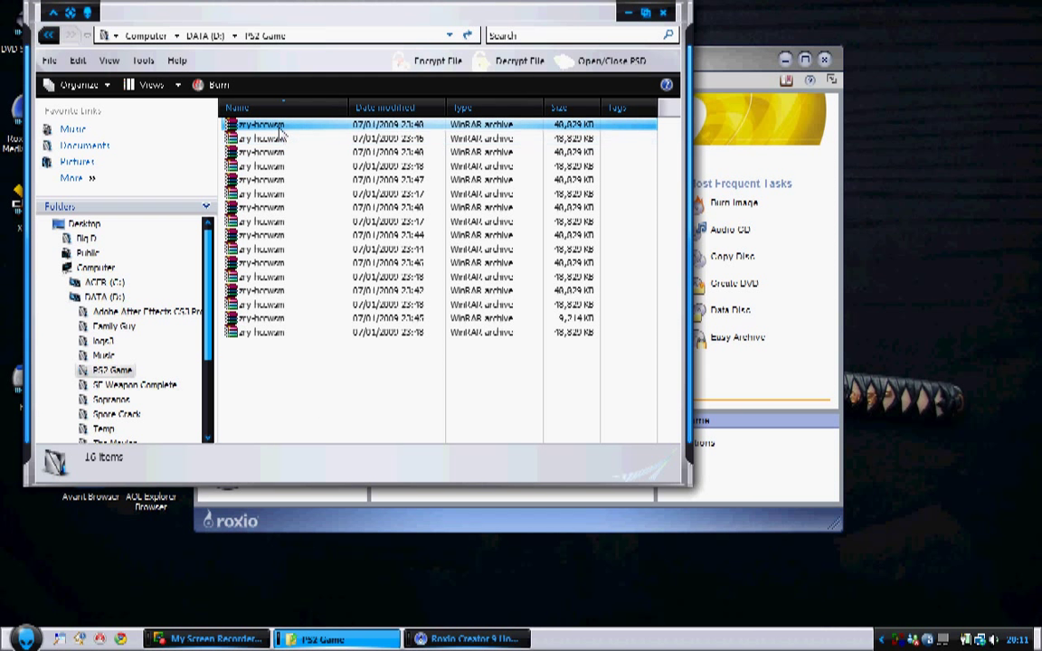
Step: Extract the split RAR archive into the PS2 Game folder with Extract Here
right_click(280, 131)
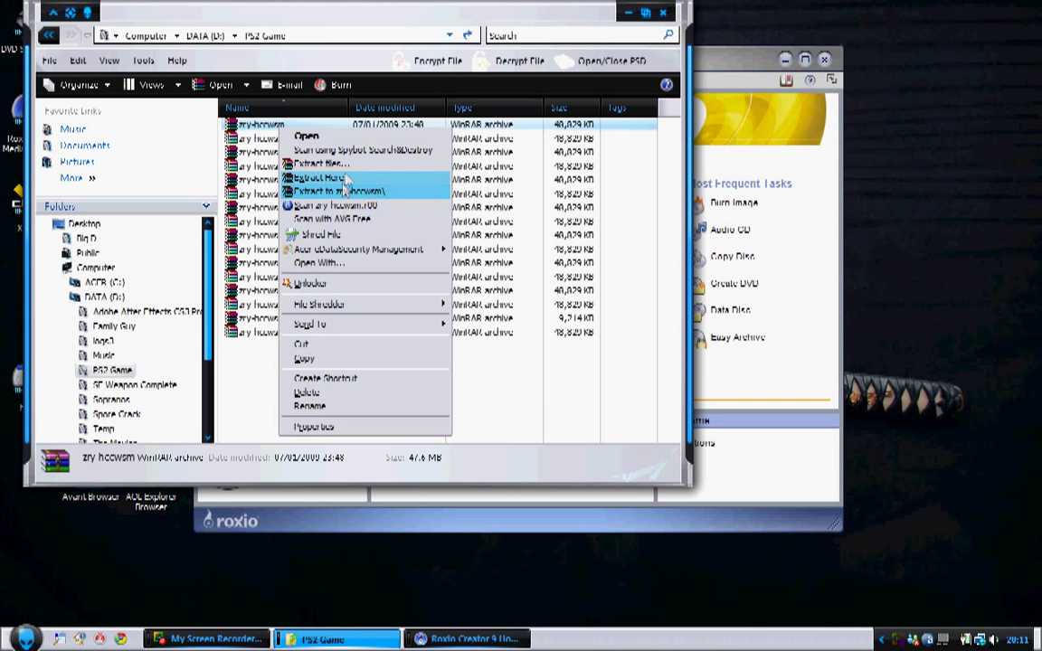
click(346, 179)
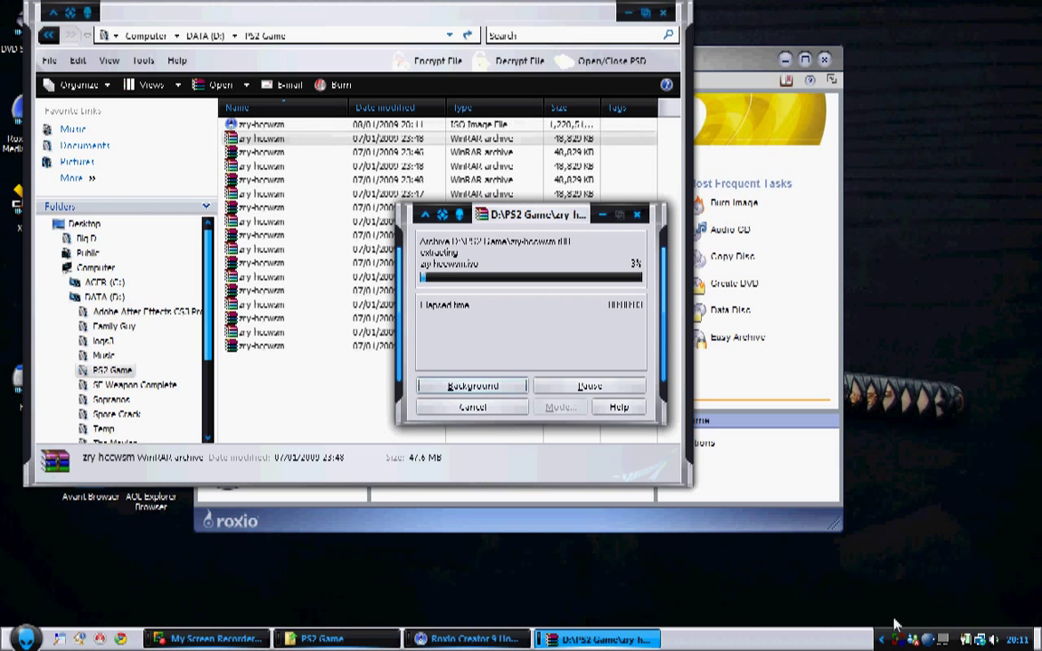
key(Return)
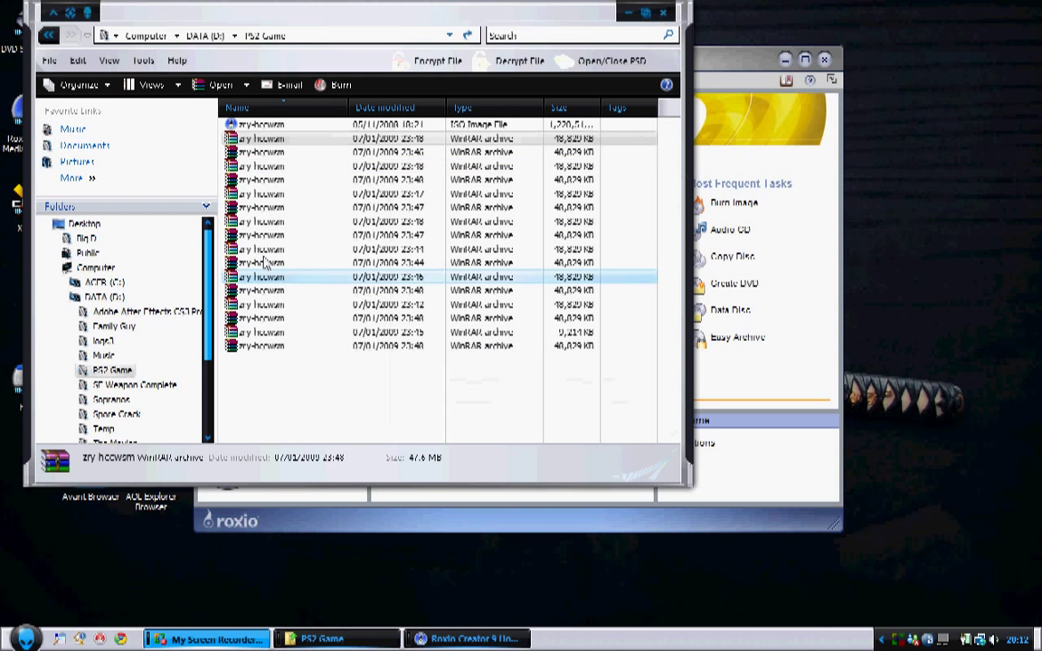
Step: Select the extracted 1.16 GB ISO image file
click(264, 127)
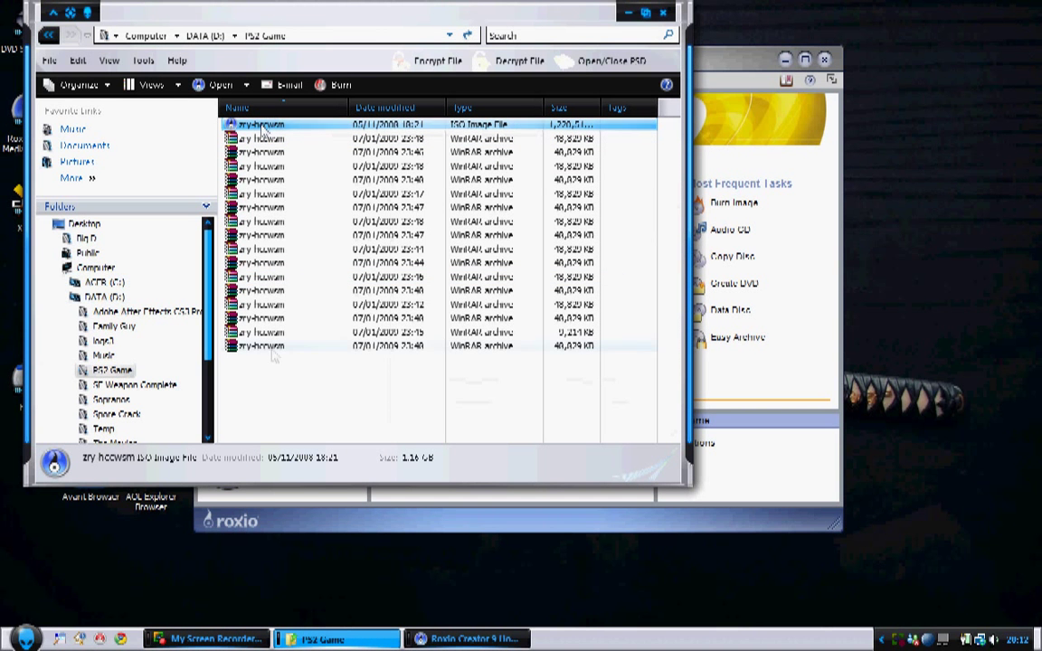
drag(279, 396, 233, 135)
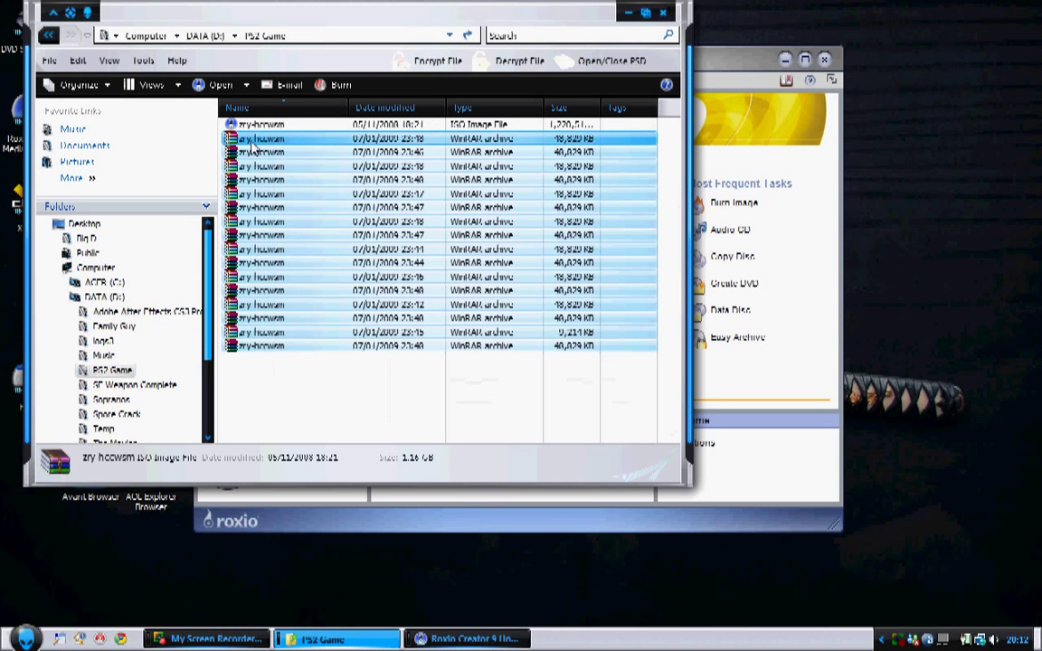
click(318, 409)
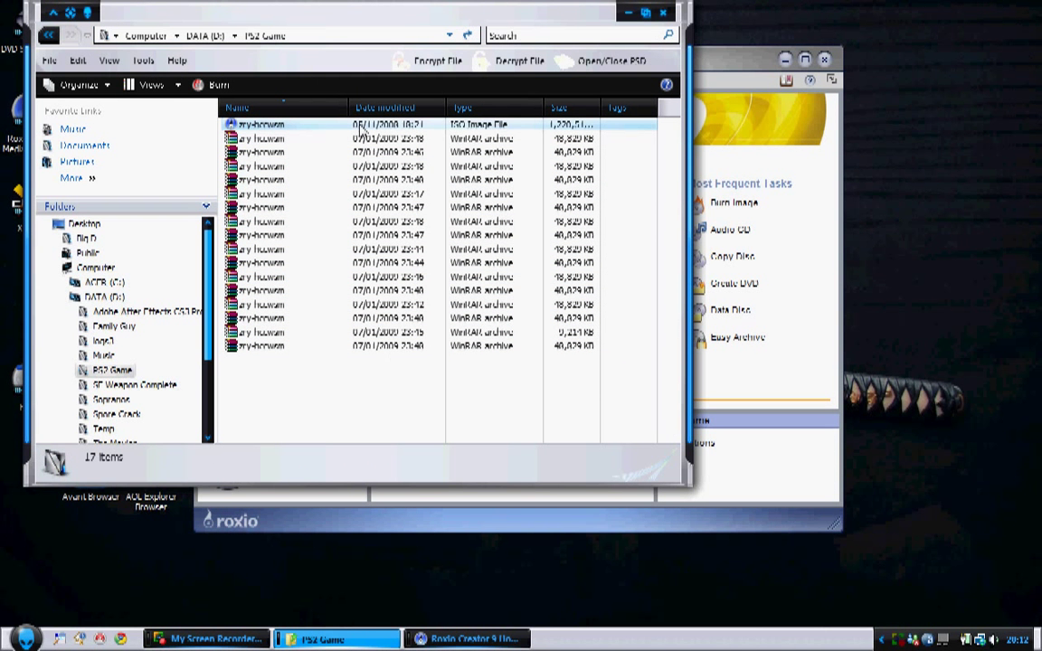
click(360, 127)
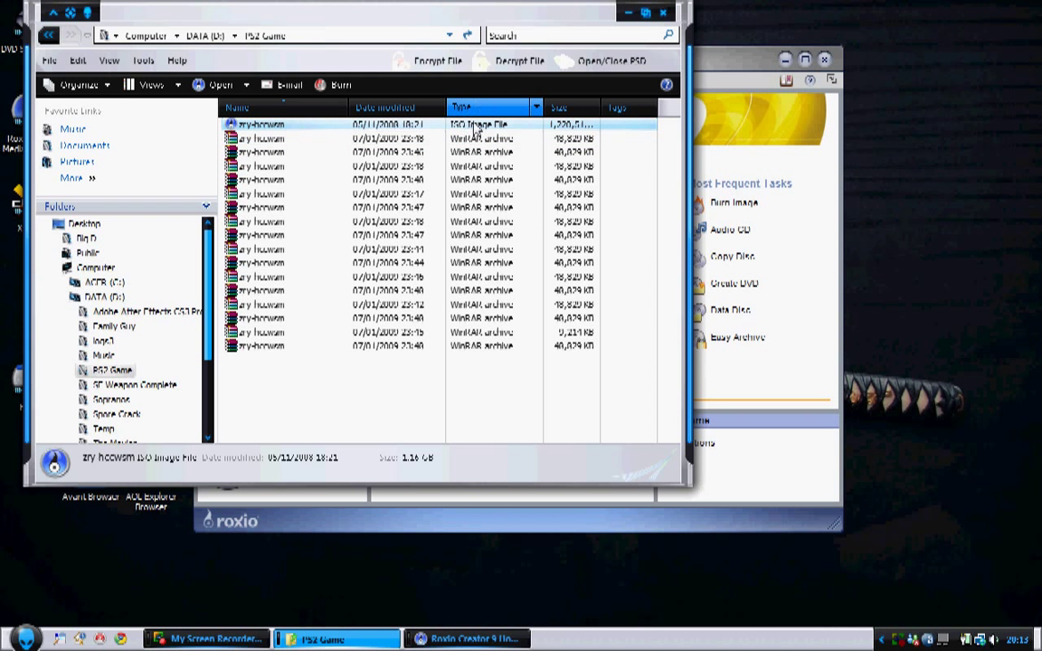
right_click(304, 133)
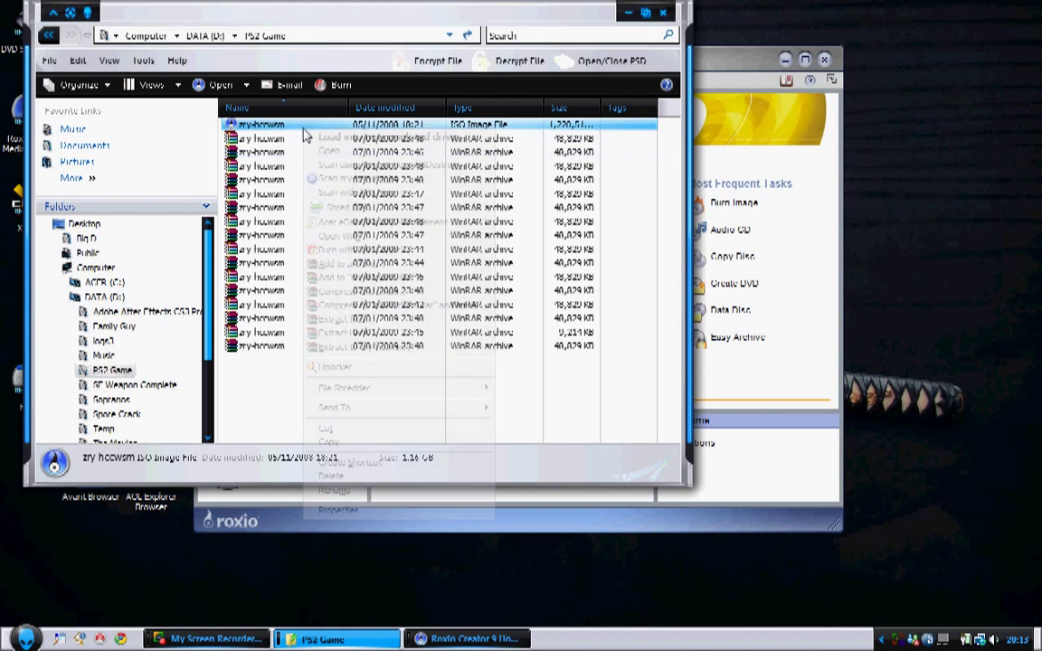
click(382, 513)
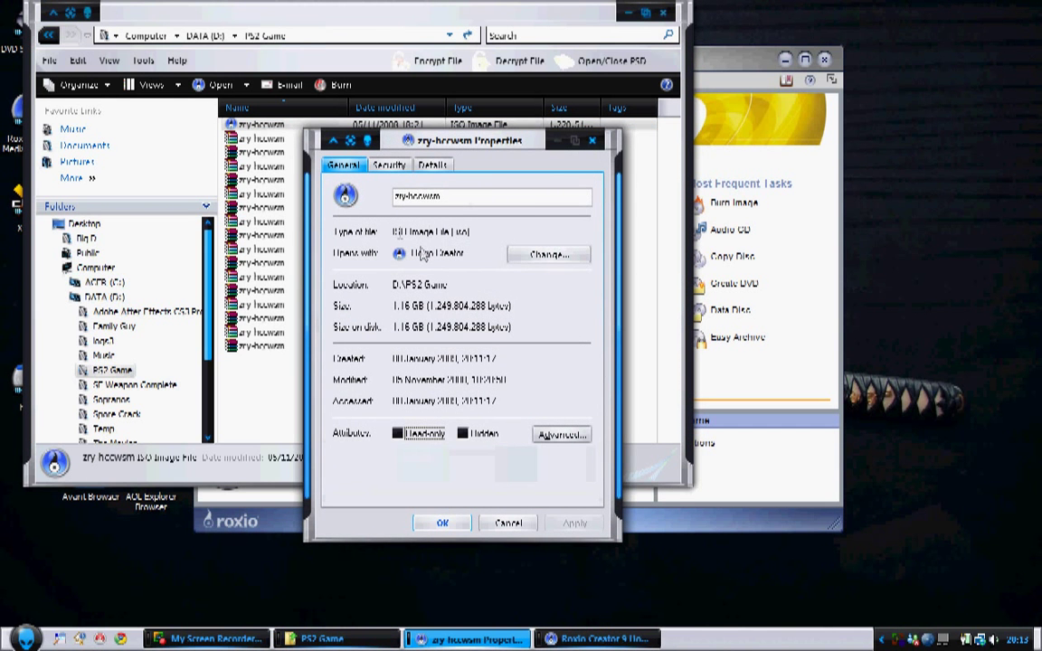
drag(452, 233, 384, 234)
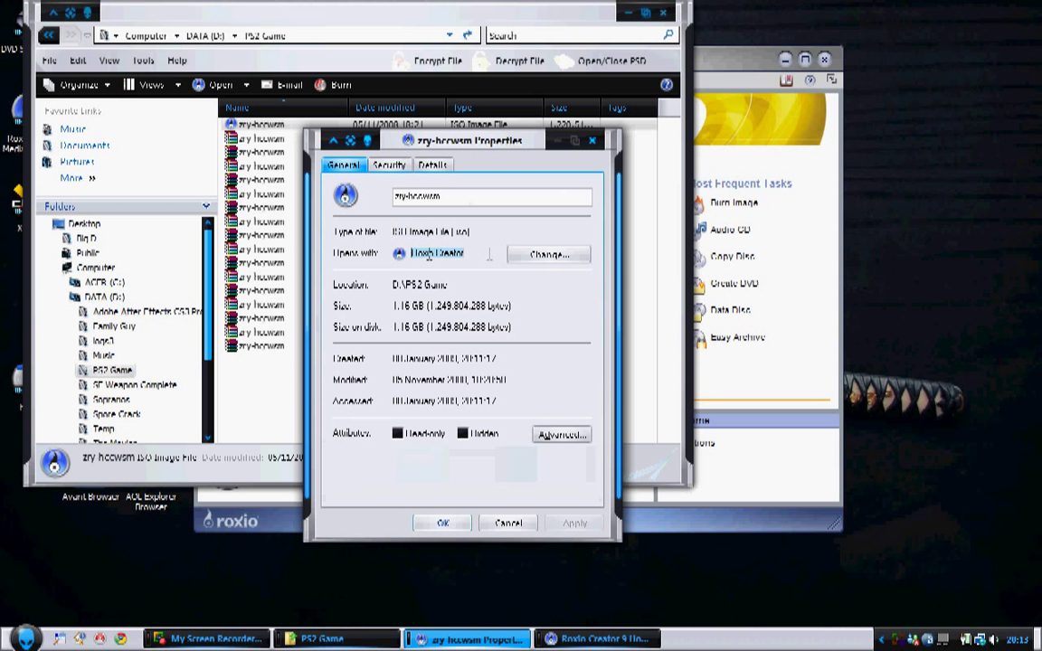
click(403, 232)
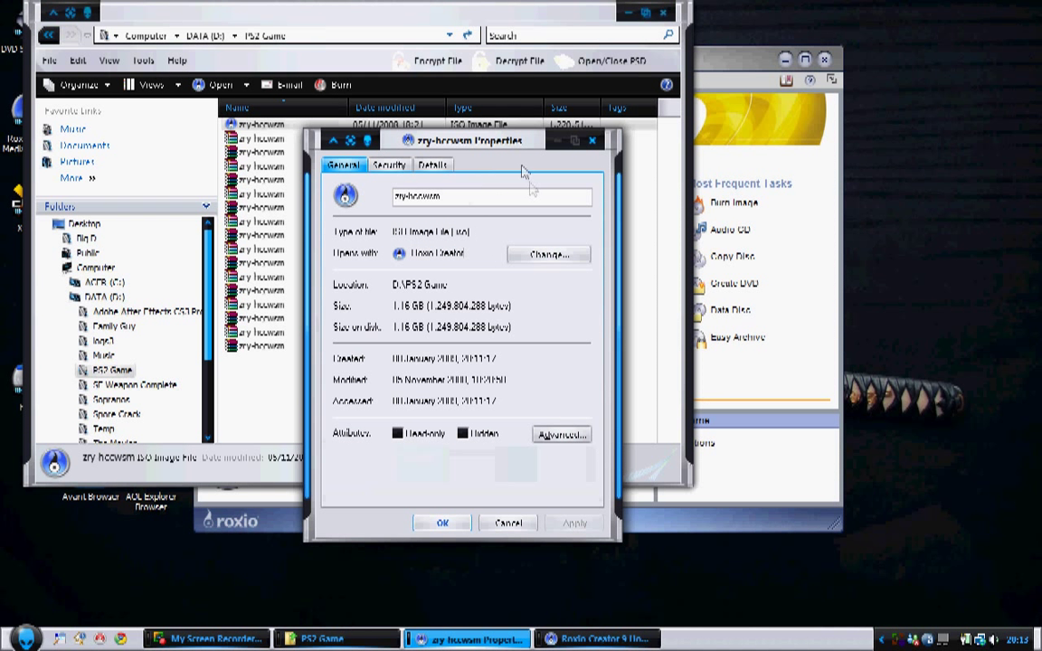
click(591, 142)
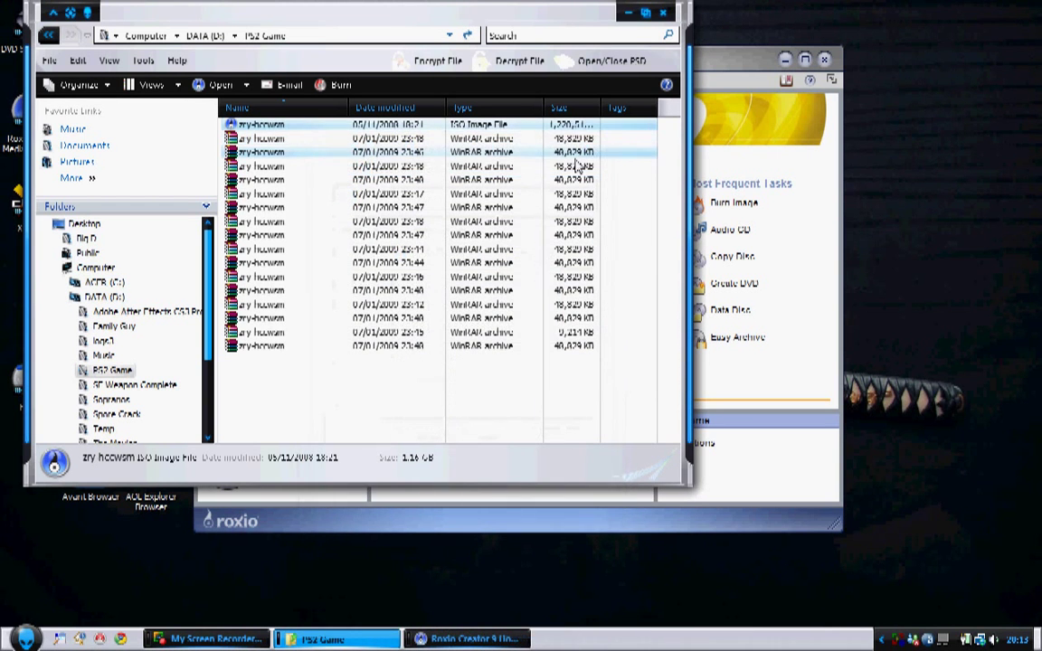
Step: Select the split RAR archive parts, ending on the last part
click(302, 127)
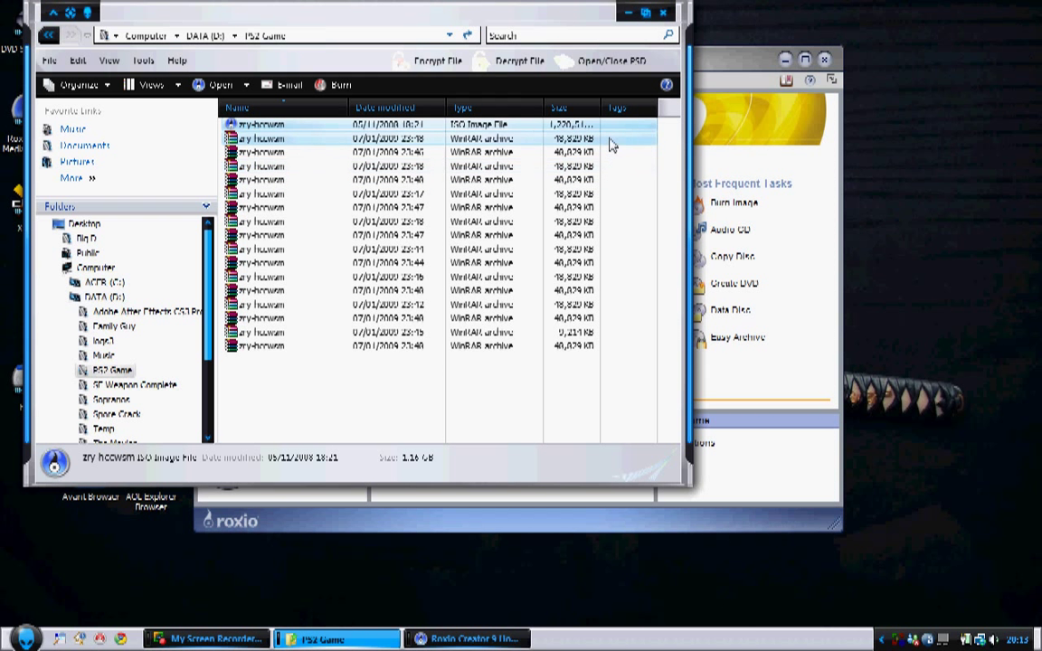
click(365, 140)
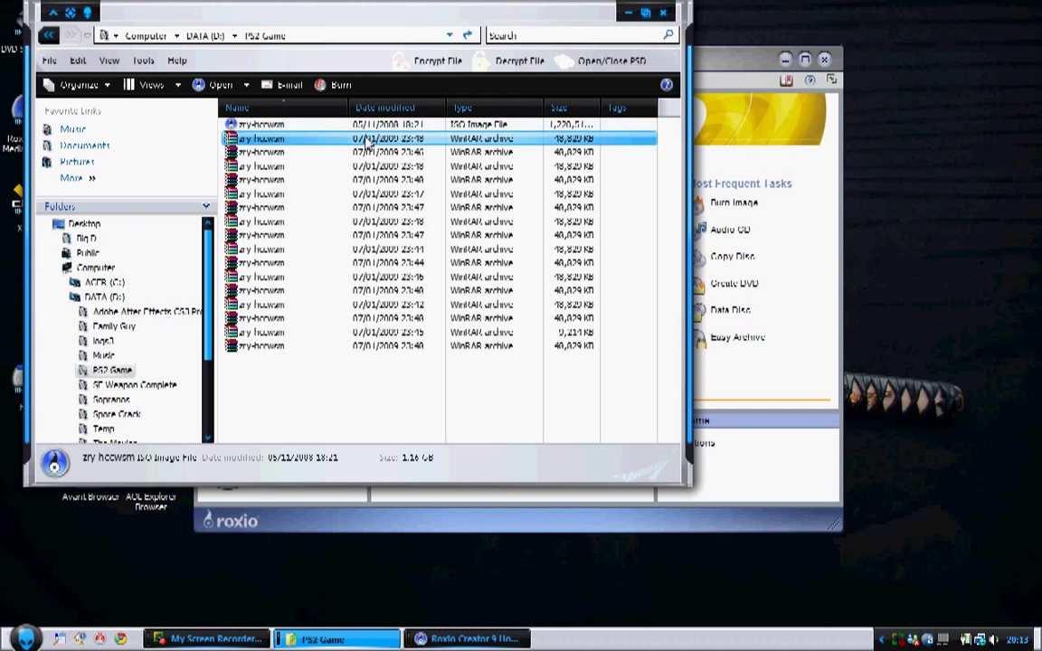
right_click(276, 141)
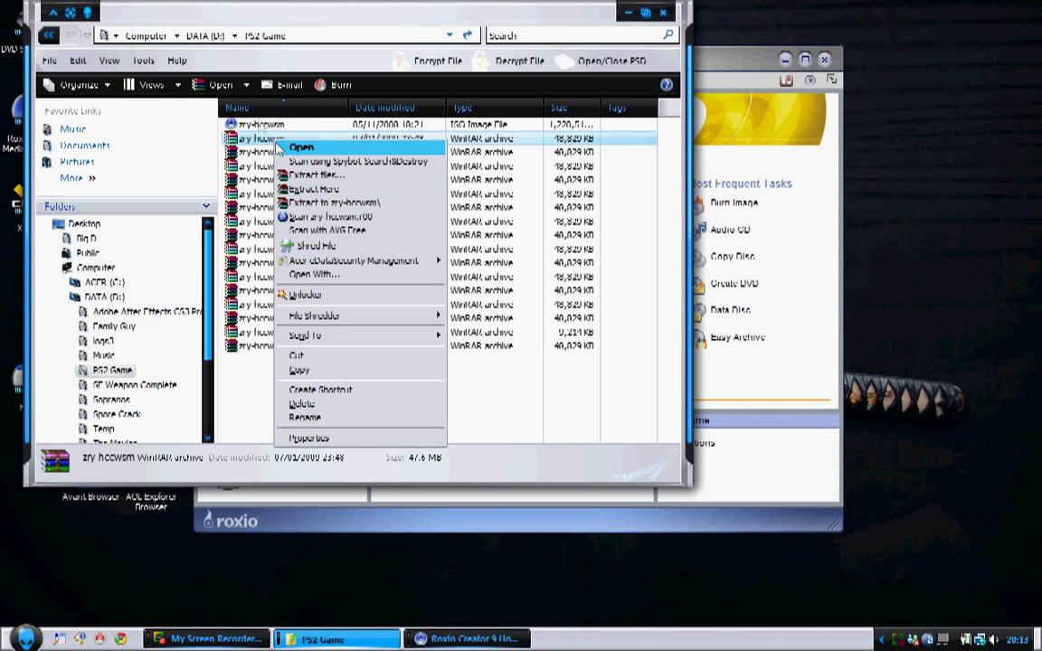
click(246, 387)
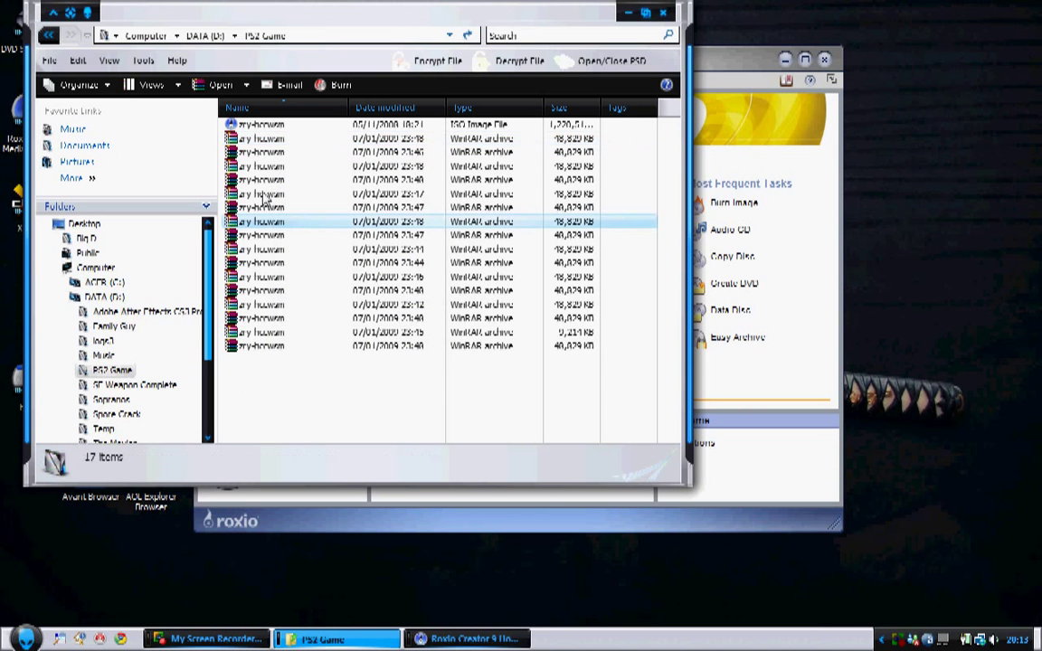
click(272, 360)
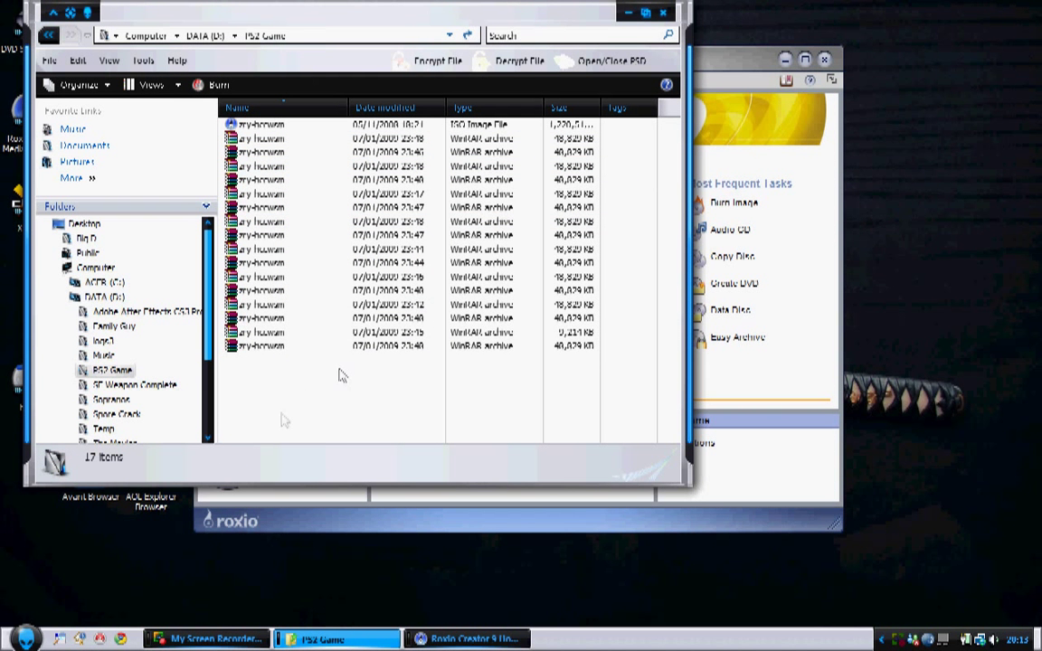
drag(281, 409, 272, 141)
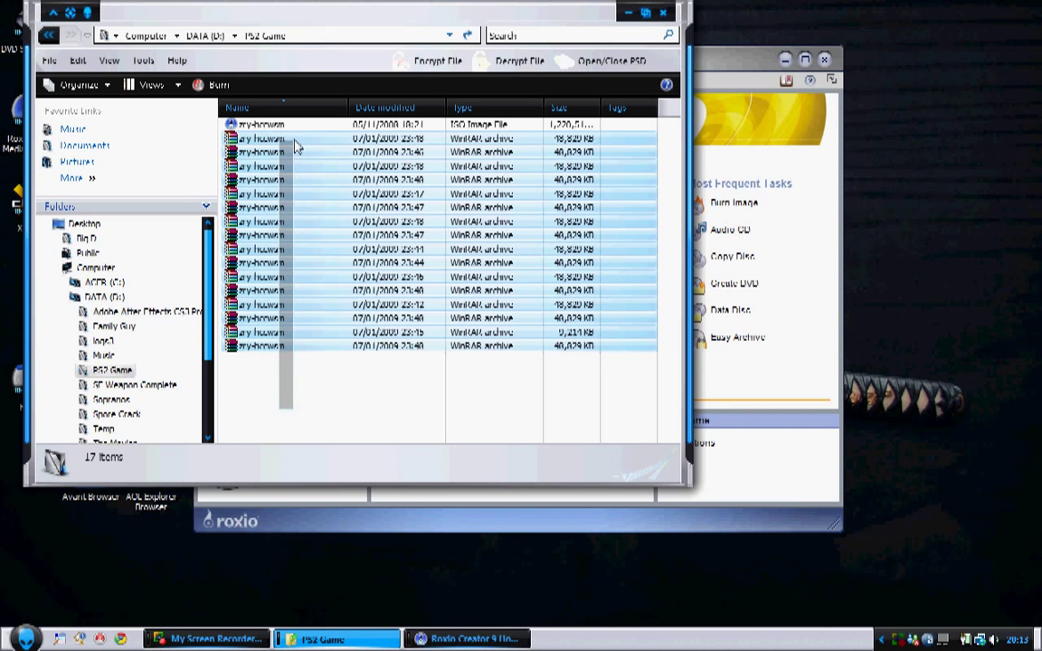
click(318, 388)
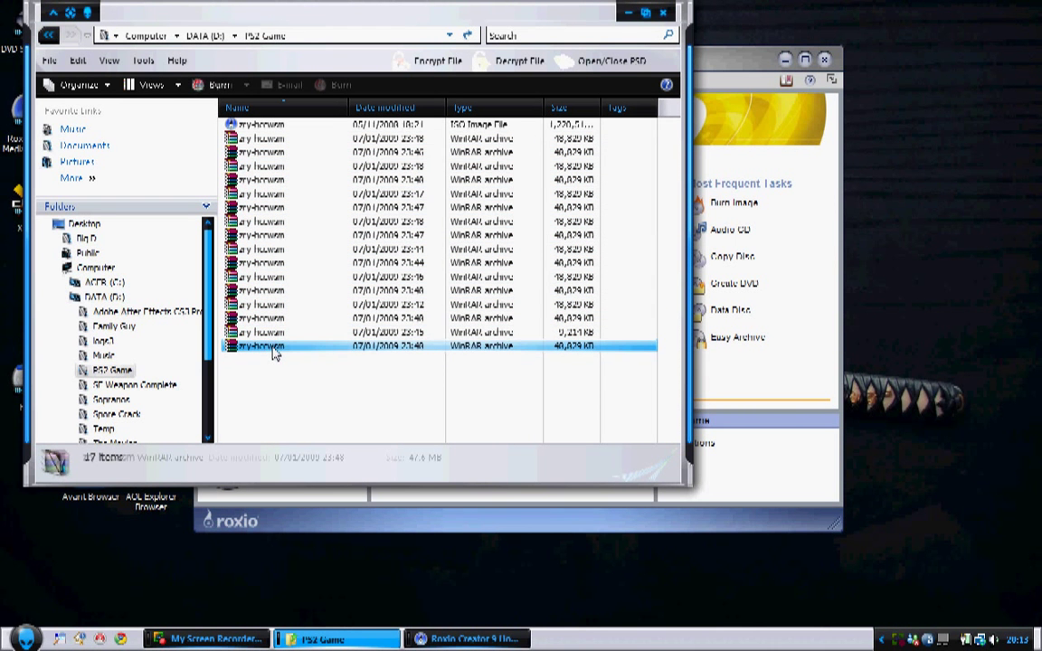
click(271, 350)
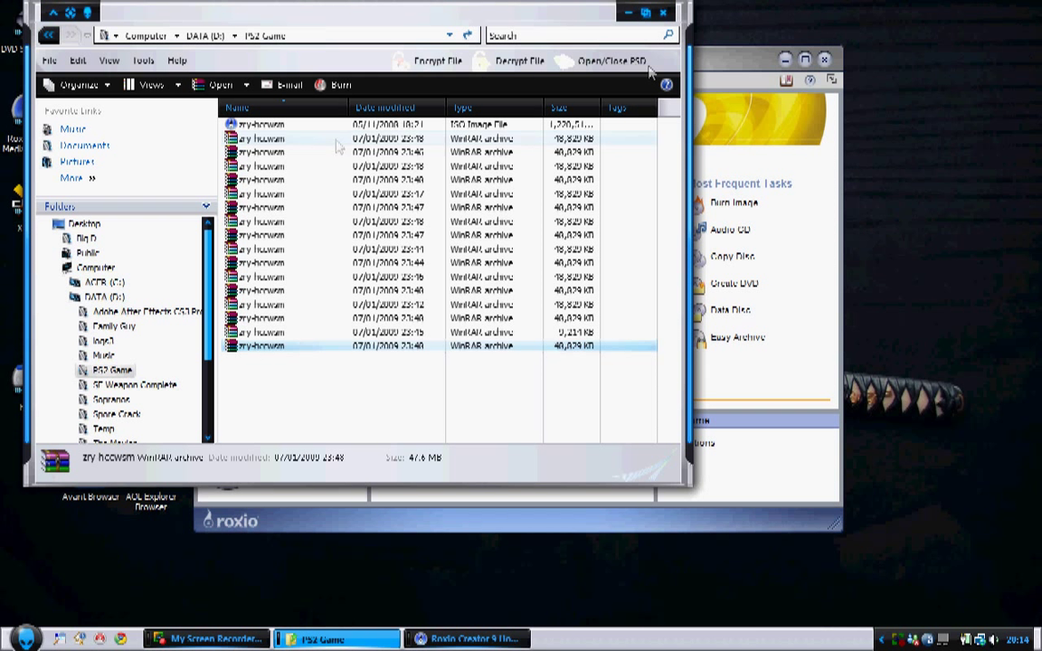
shift+click(371, 333)
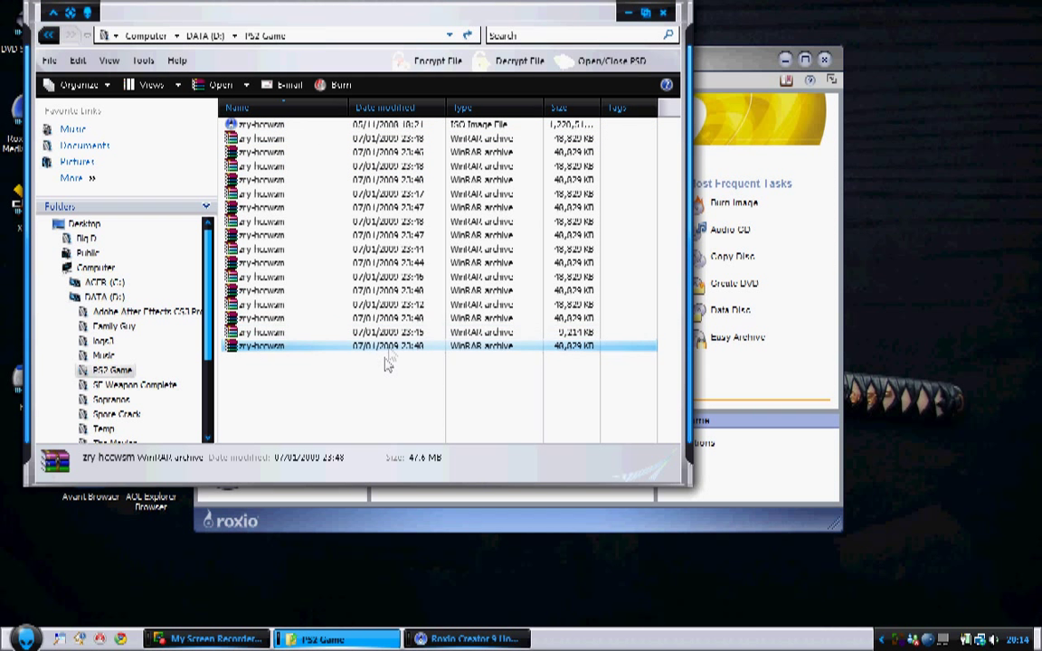
right_click(387, 362)
key(Escape)
ctrl+click(380, 222)
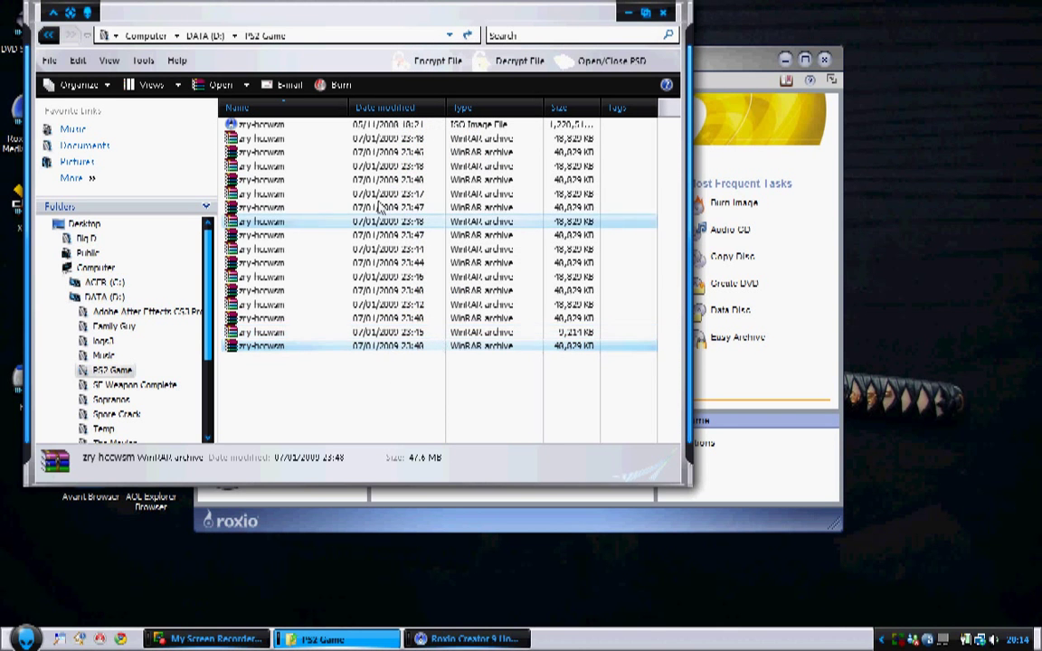
Step: View the last RAR part's properties, then minimize the PS2 Game folder window
key(alt+Return)
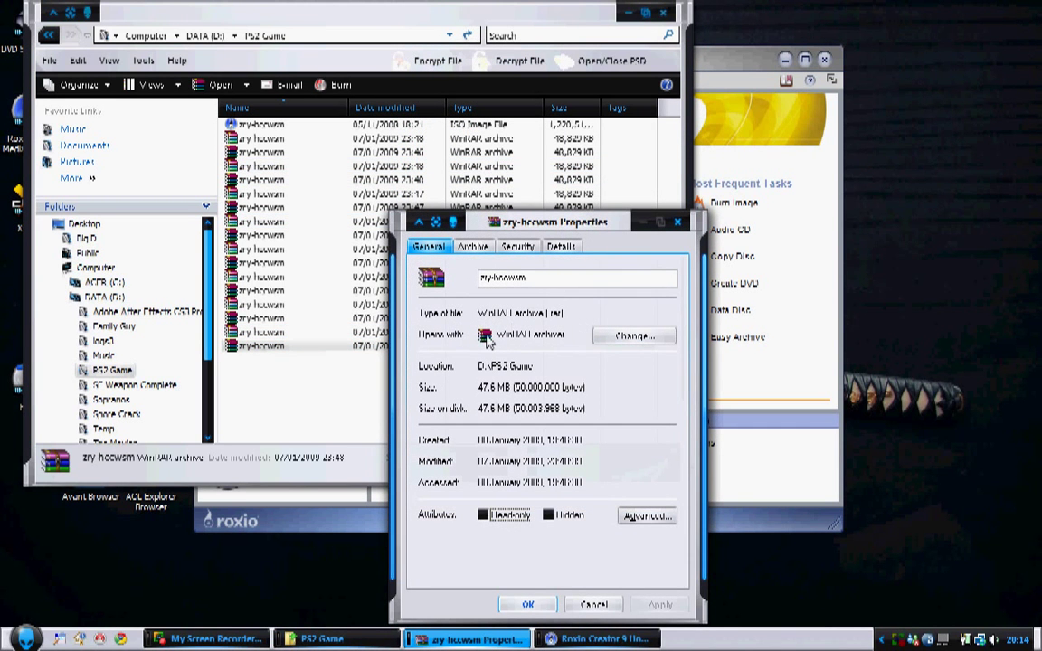
click(678, 222)
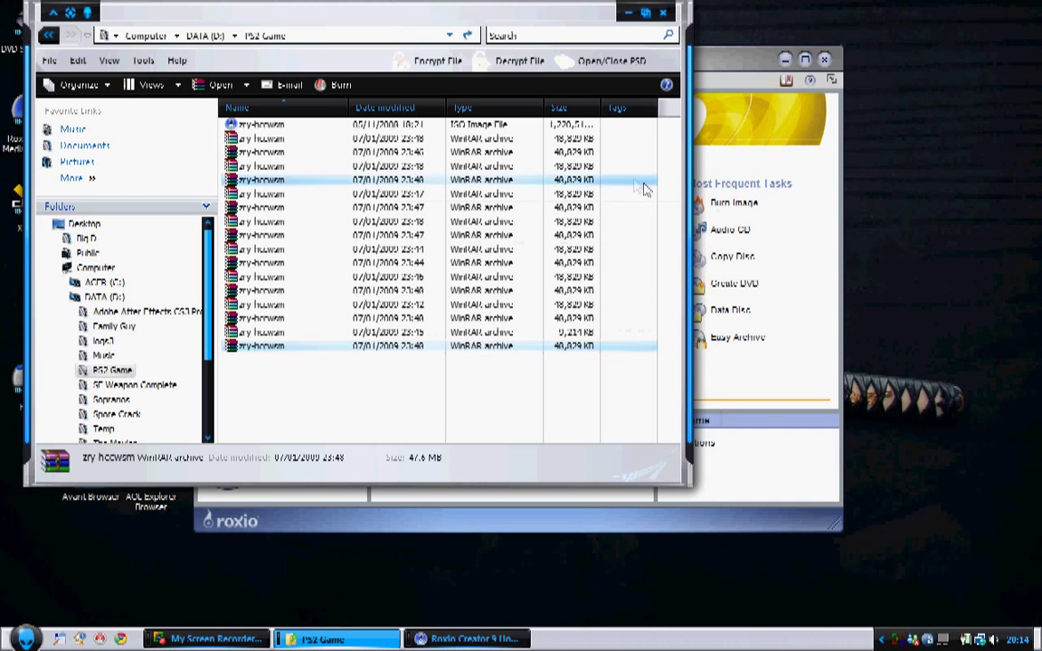
click(628, 12)
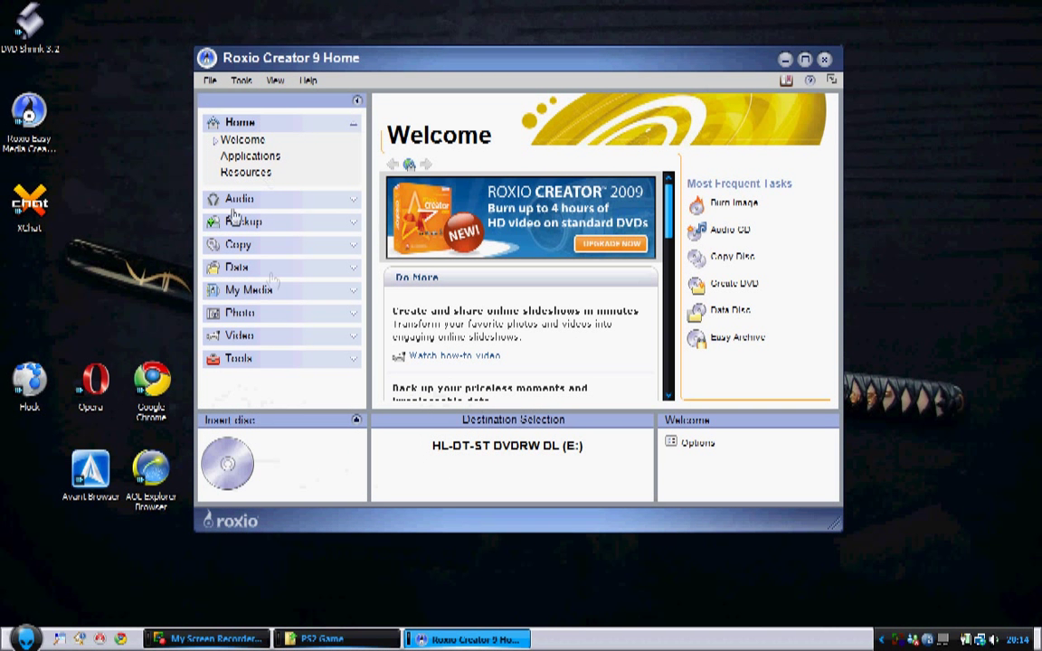
Step: Open Copy > Burn Image to Disc with the PS2 game ISO as the image
click(241, 245)
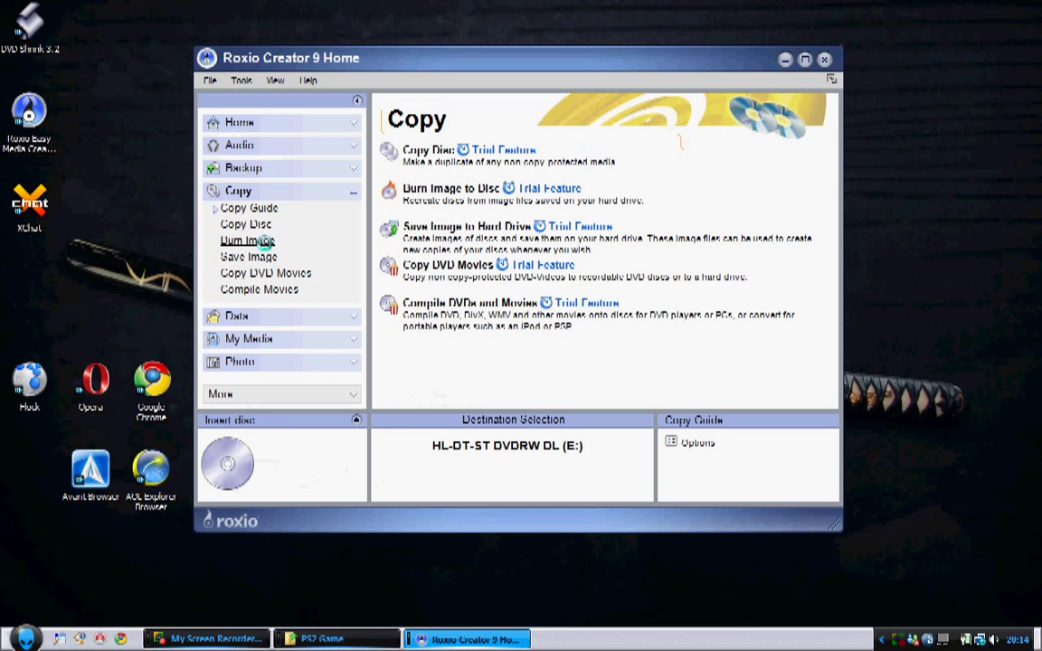
click(259, 240)
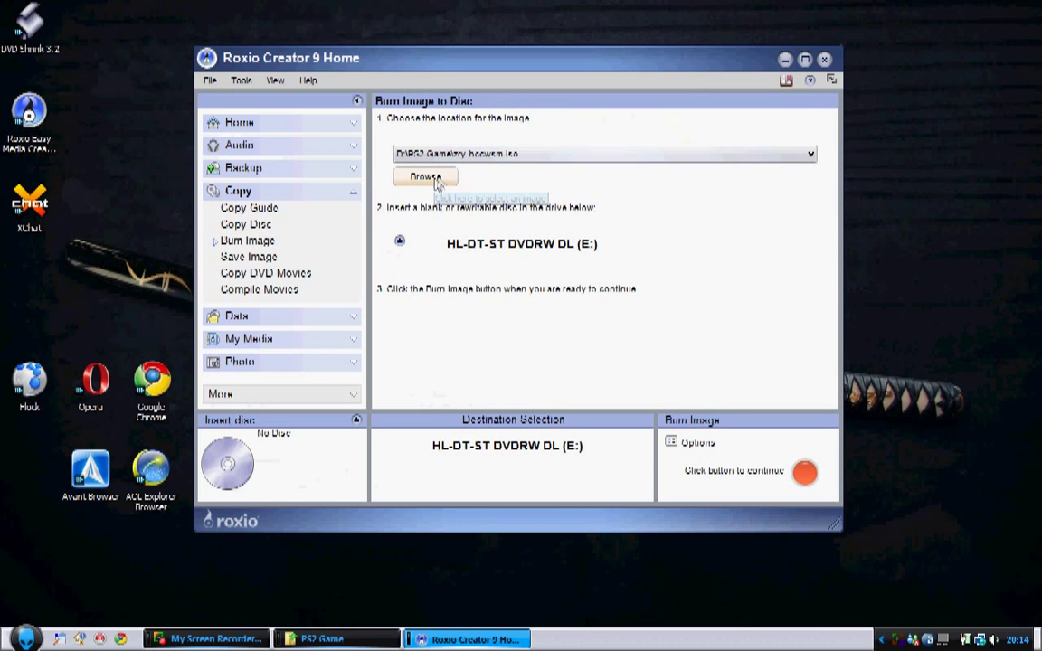
click(537, 156)
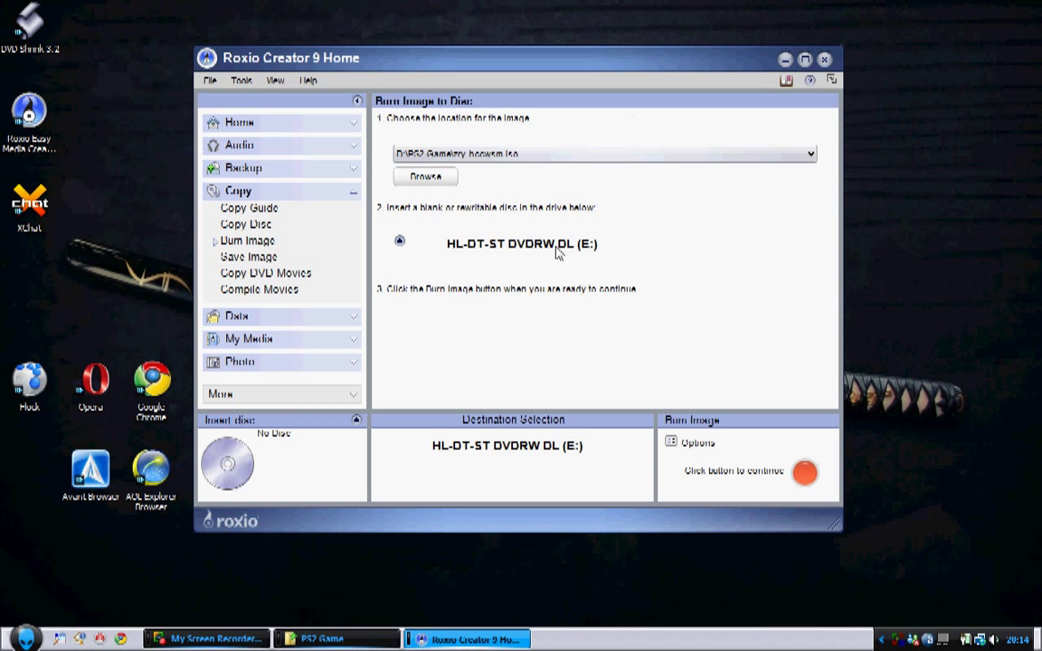
Step: Start burning the ISO to disc, then close Roxio Creator
click(802, 479)
click(824, 59)
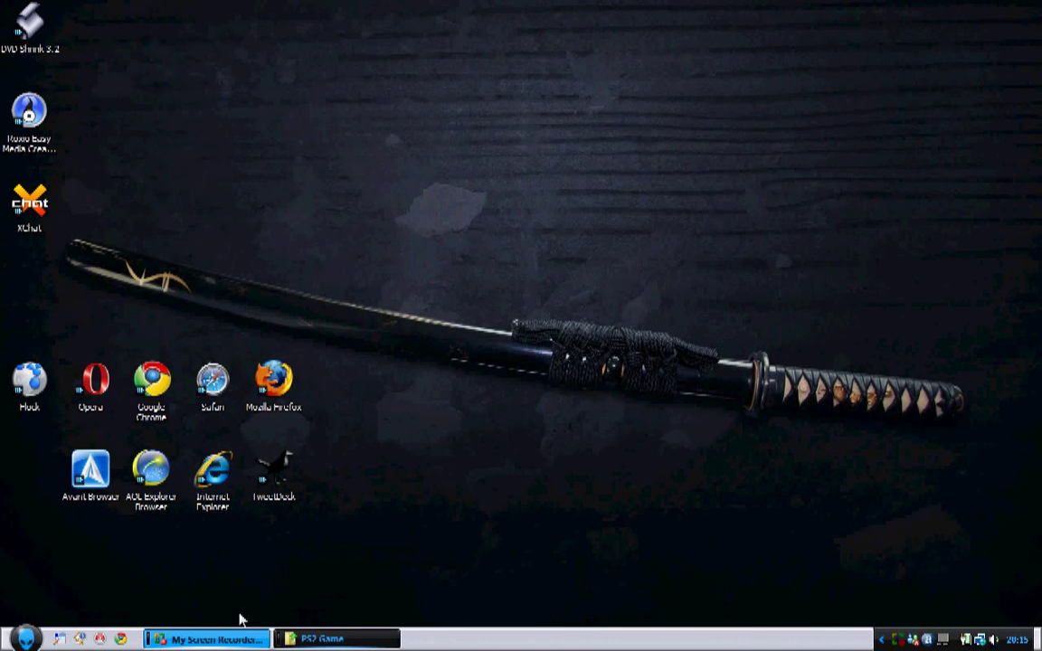
Step: Restore the PS2 Game folder from the taskbar and clear its file selection
mouse_move(398, 646)
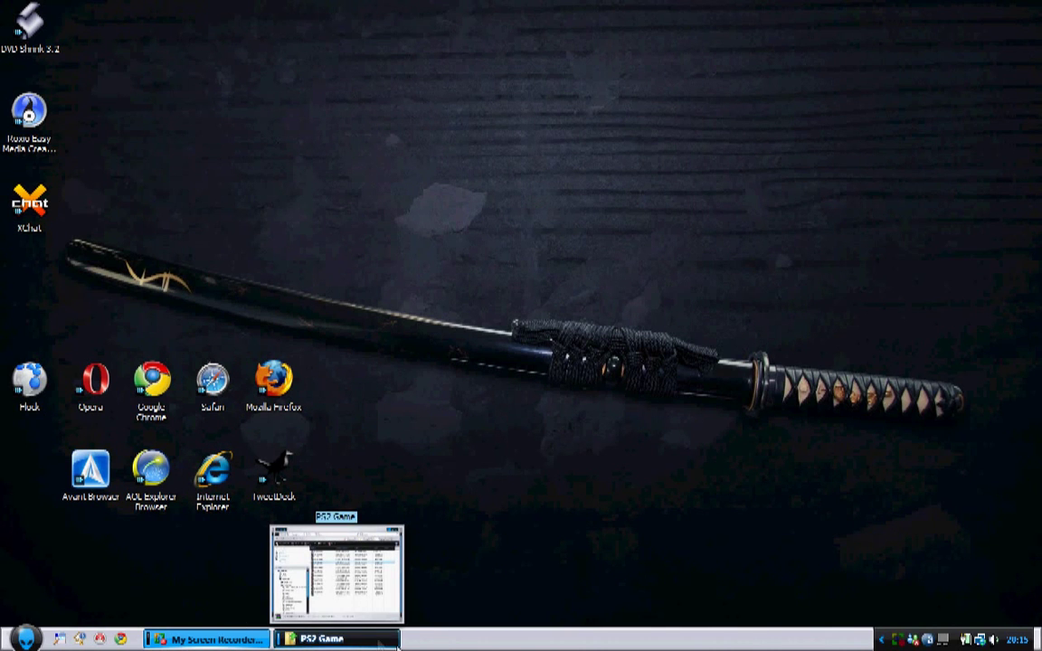
click(379, 640)
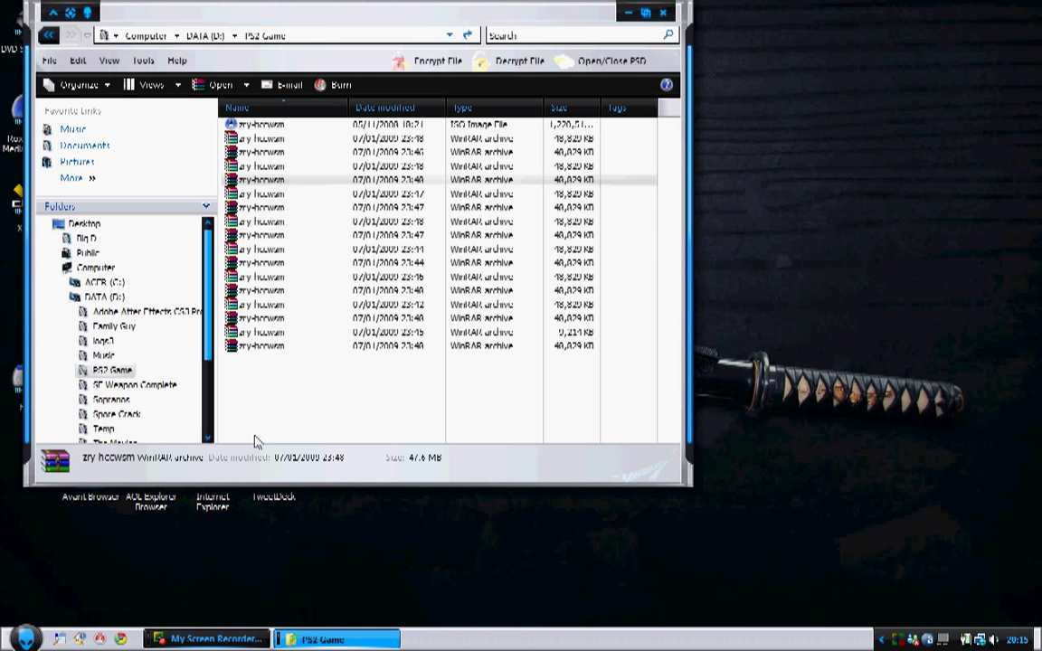
click(299, 373)
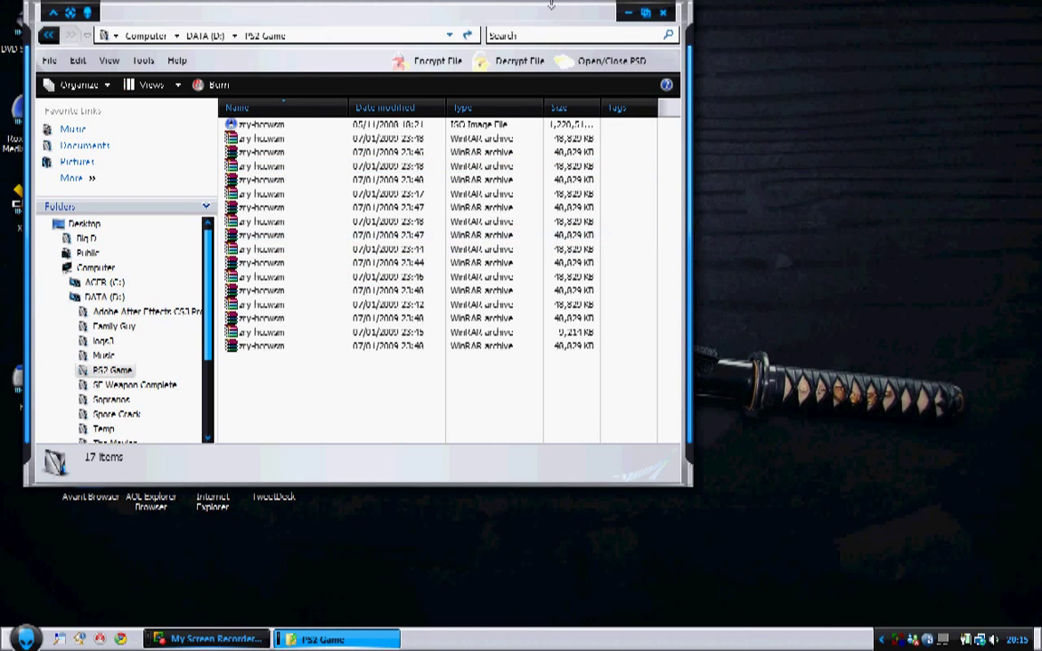
Step: Minimize the PS2 Game folder and return the Roxio Easy Media Creator shortcut below DVD Shrink
click(629, 13)
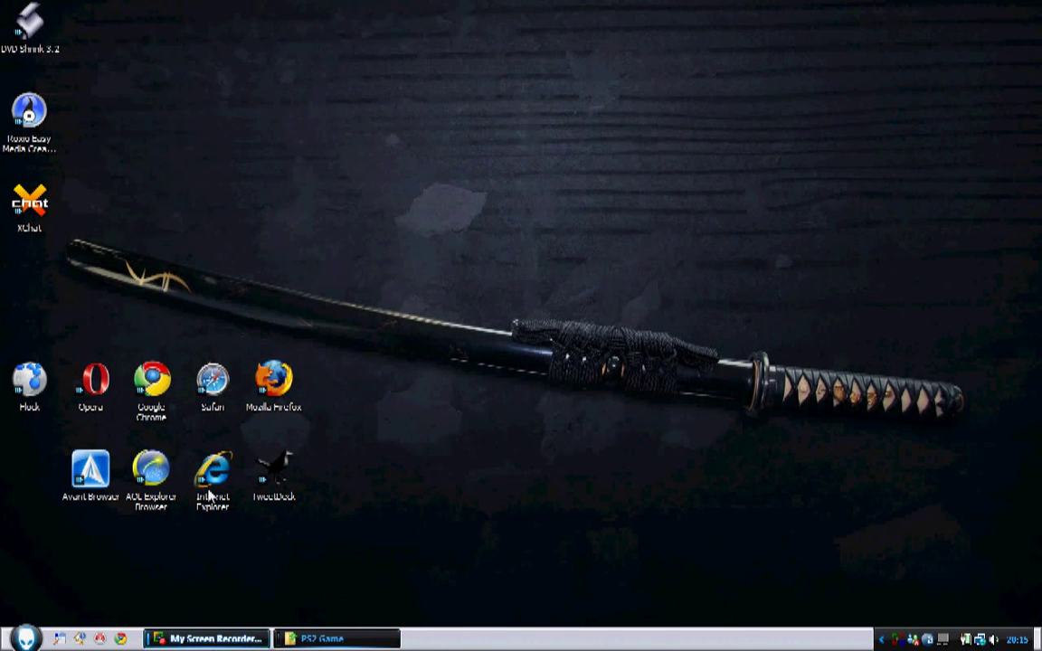
drag(37, 122, 464, 213)
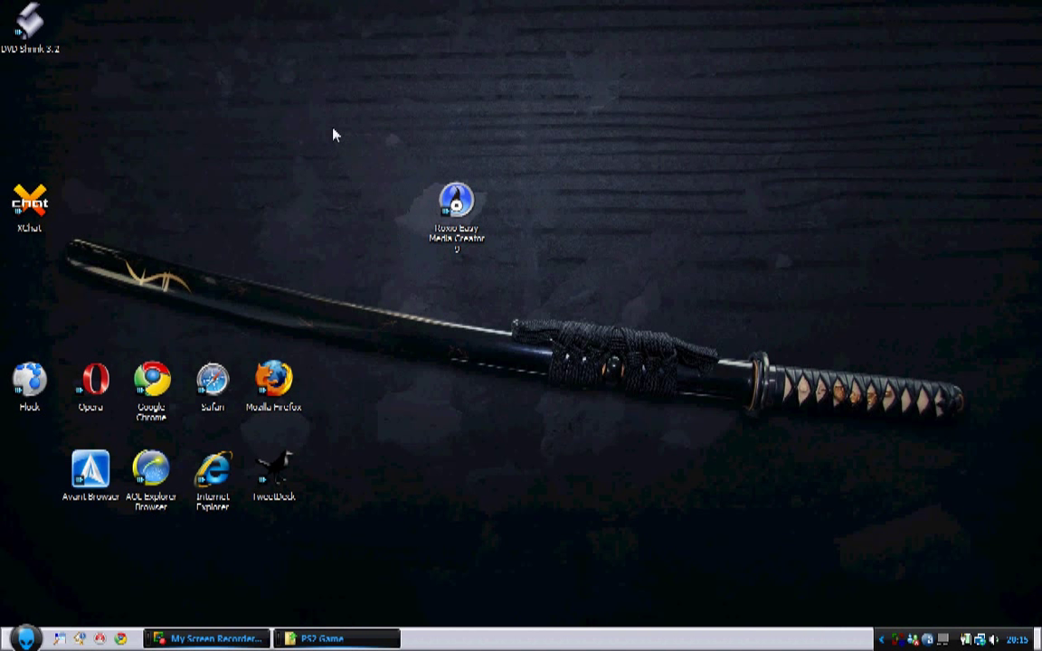
drag(333, 128, 558, 281)
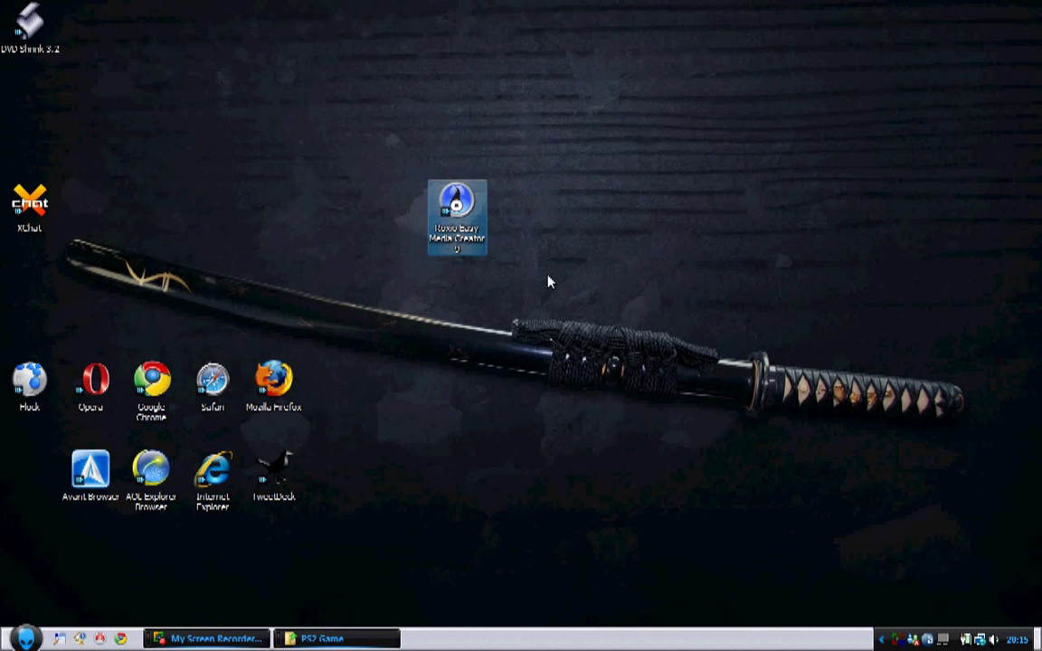
click(474, 258)
click(469, 256)
drag(459, 240, 30, 143)
click(445, 280)
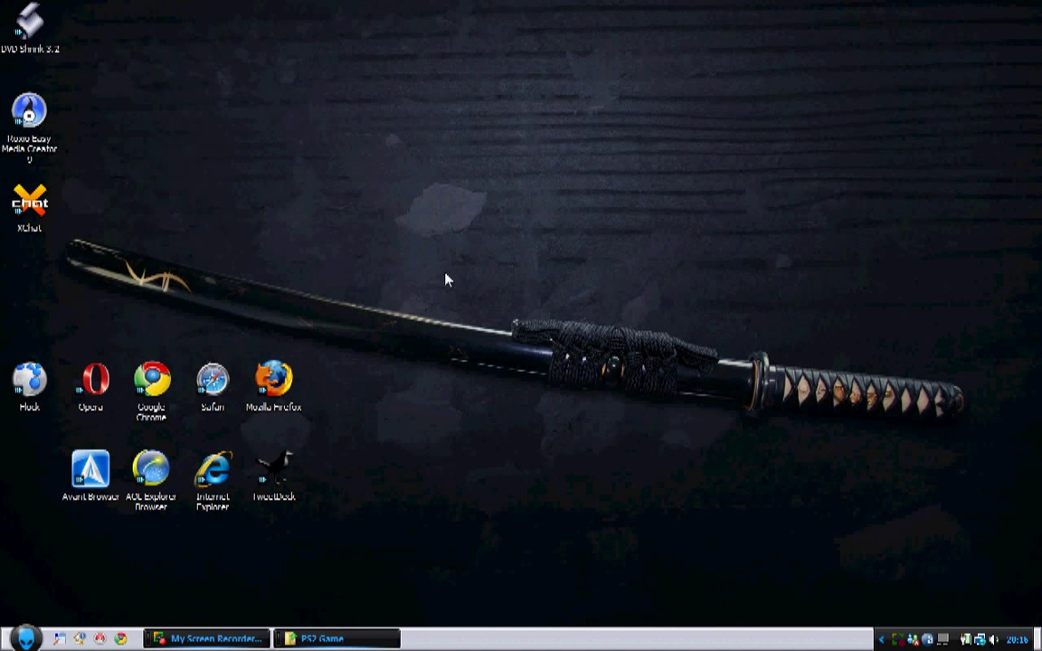